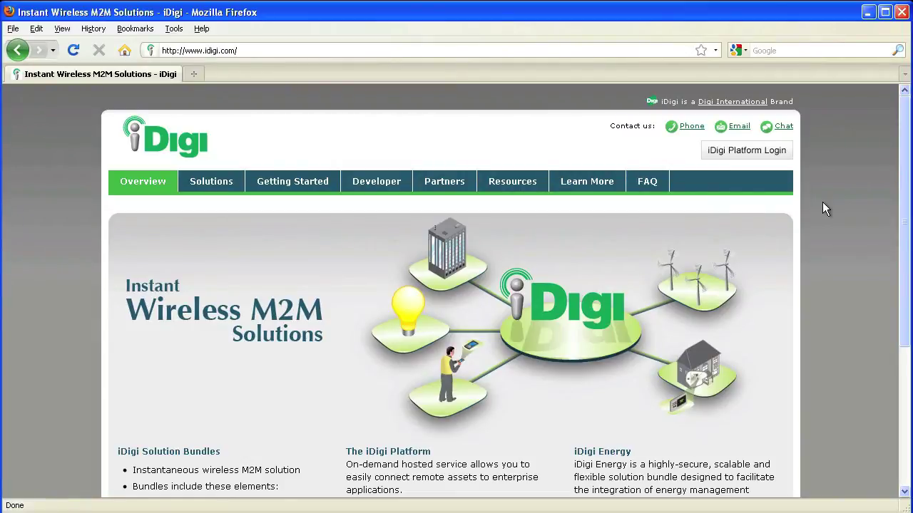
Open the iDigi Platform login page from idigi.com in a new Firefox tab
left_click(758, 158)
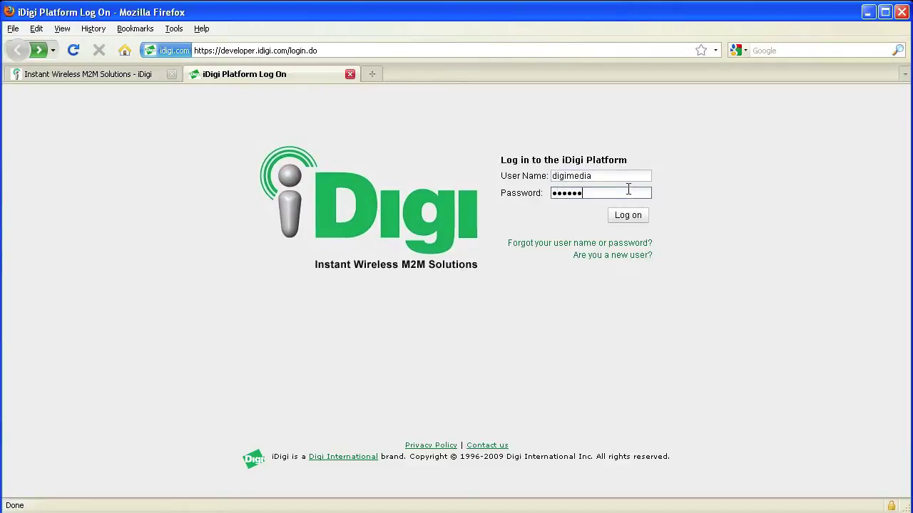
Log in, add the discovered ConnectPort X4 gateway to the Devices list, and select it
key("Return")
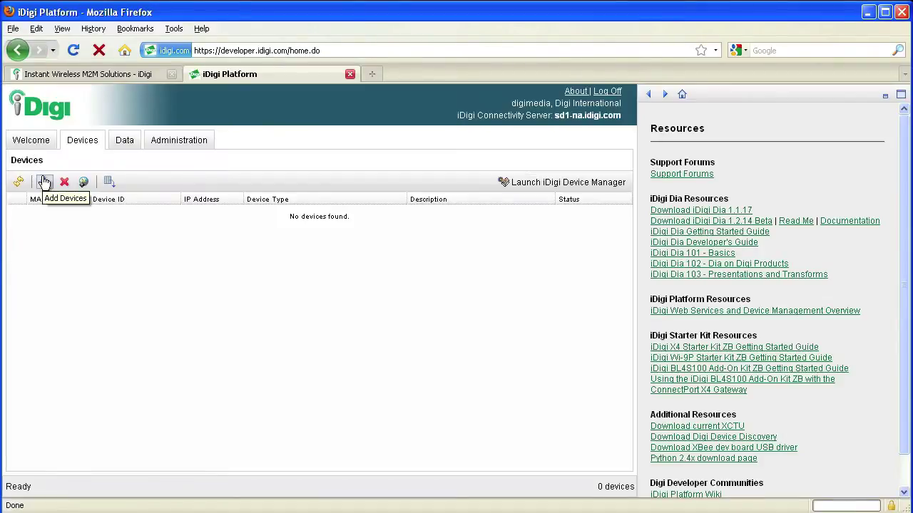
left_click(45, 183)
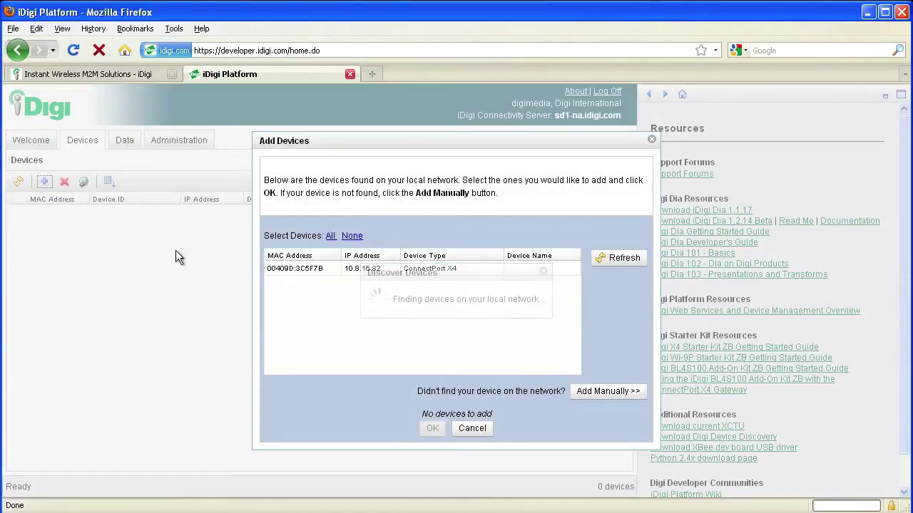
left_click(282, 269)
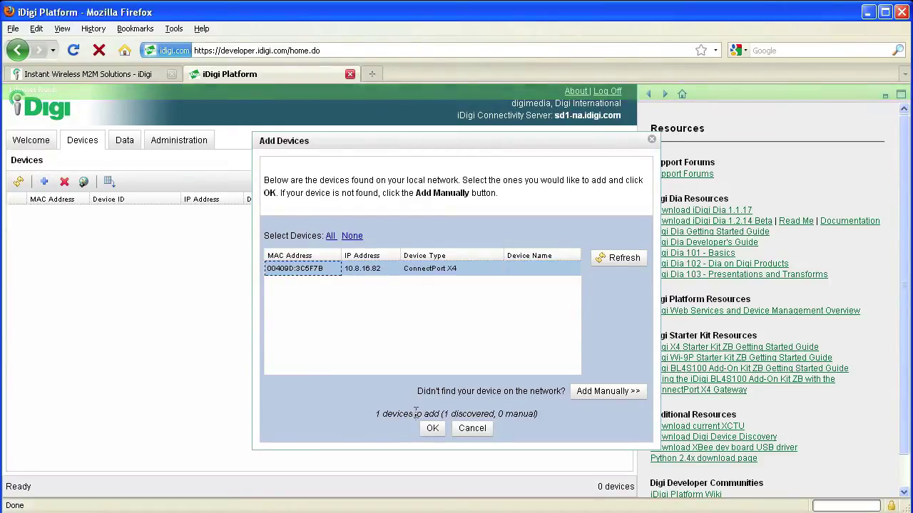
left_click(432, 428)
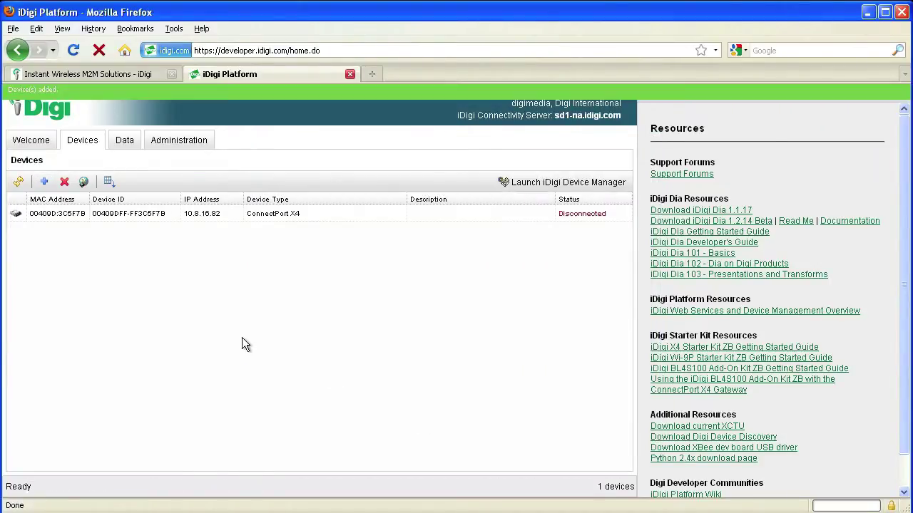
left_click(122, 215)
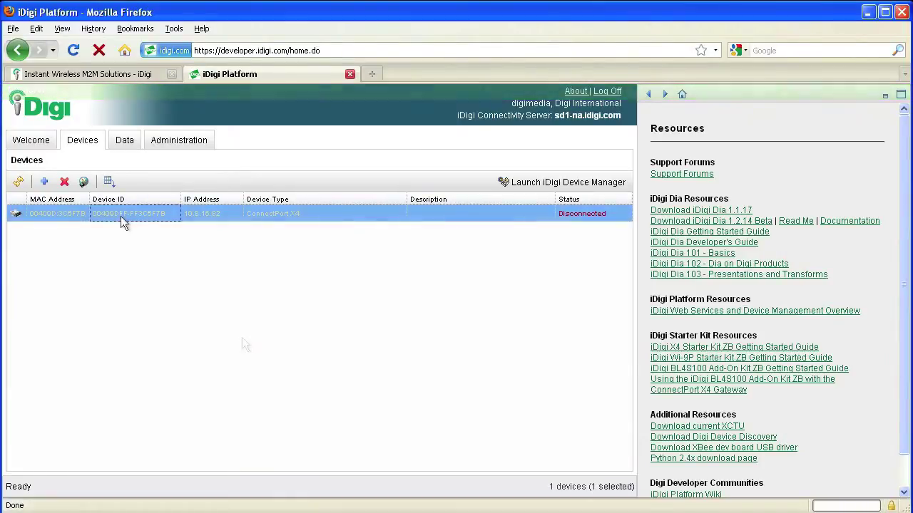
Save the gateway's Remote Management connection to sd1-na.idigi.com in its web UI
left_click(84, 183)
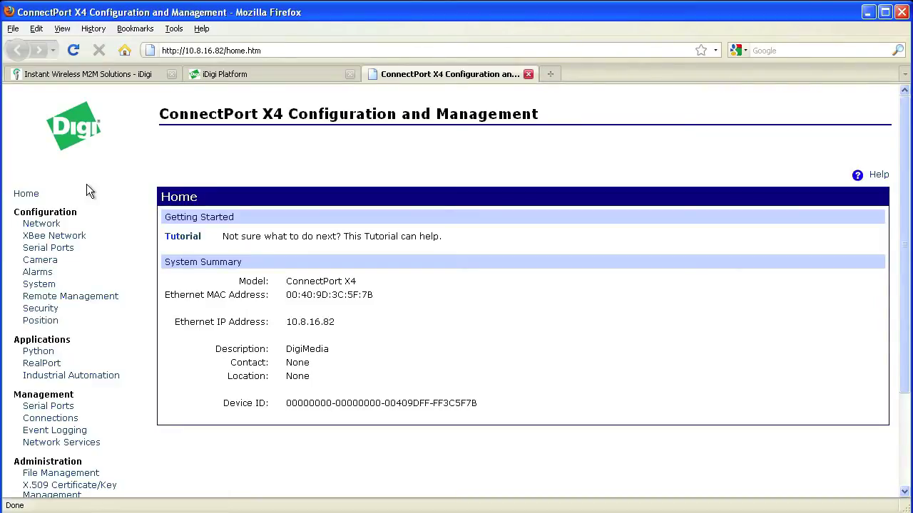
left_click(94, 297)
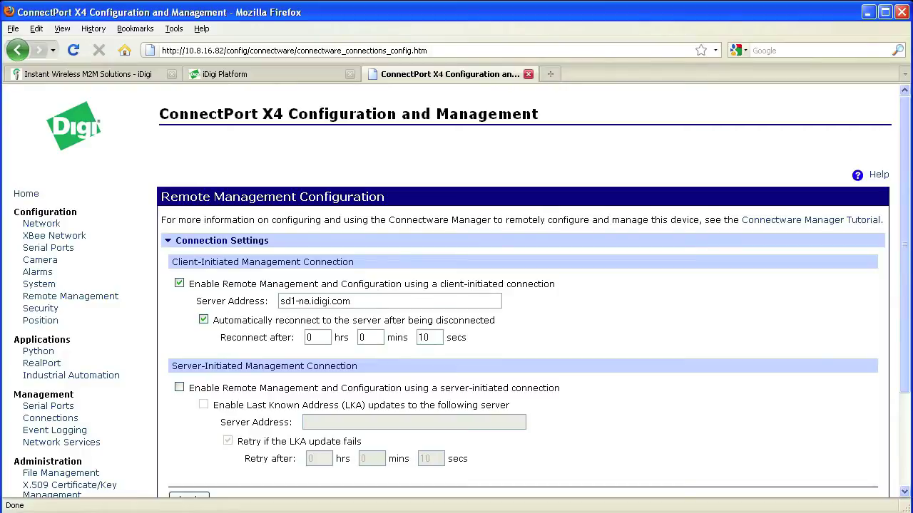
scroll(231, 456, "down", 1)
left_click(189, 460)
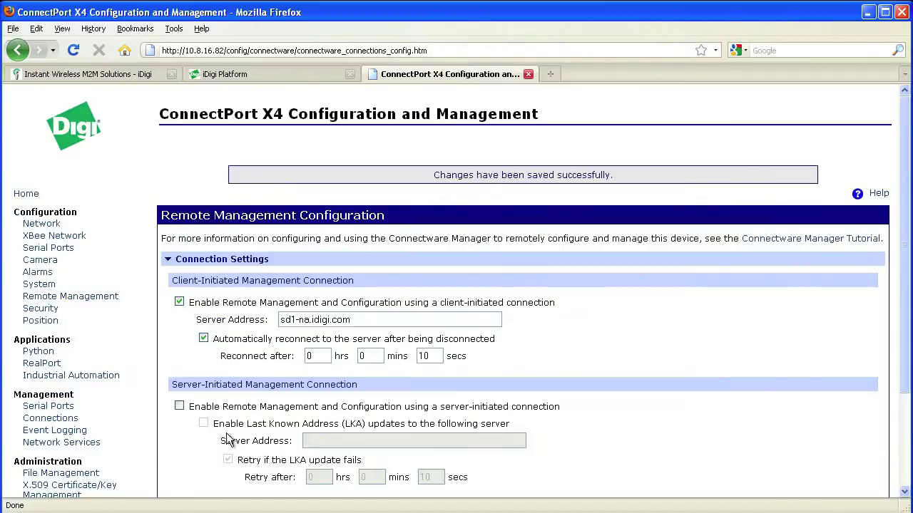
Reboot the gateway, check Management > Connections, and return to the iDigi device list
scroll(50, 470, "down", 2)
left_click(37, 475)
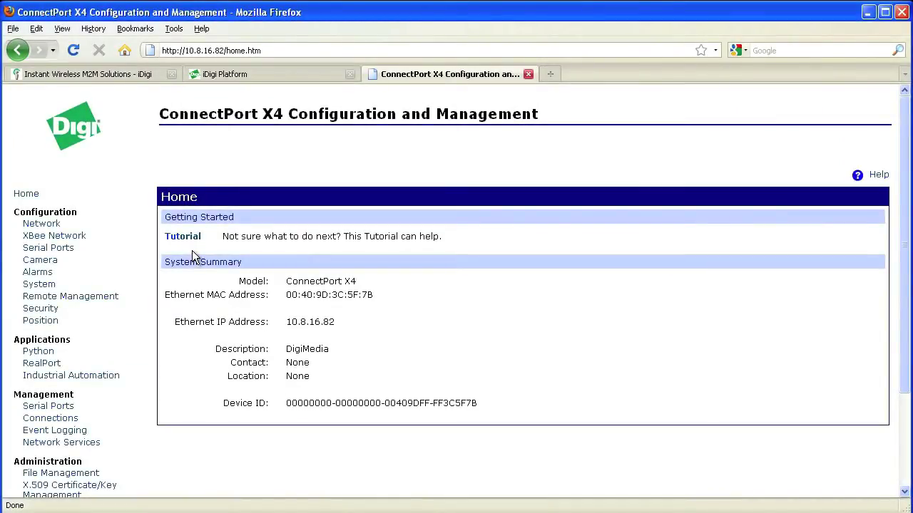
left_click(73, 422)
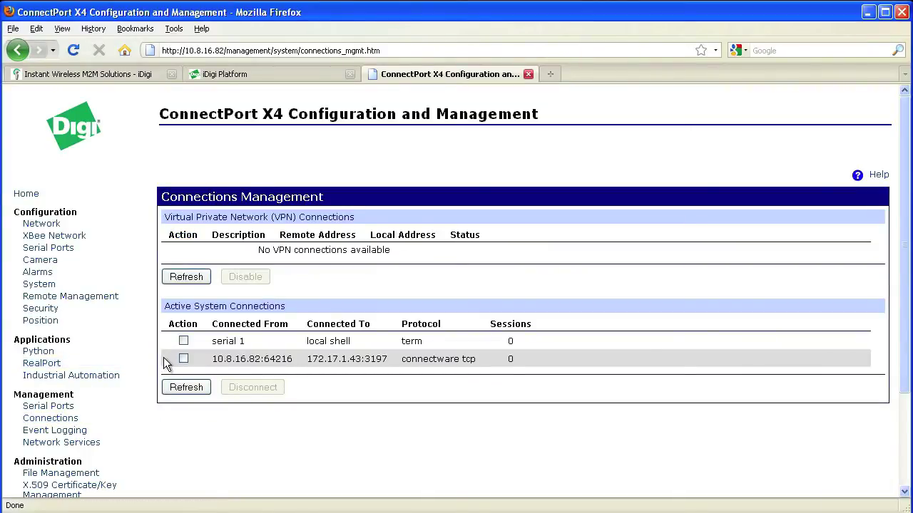
left_click(239, 74)
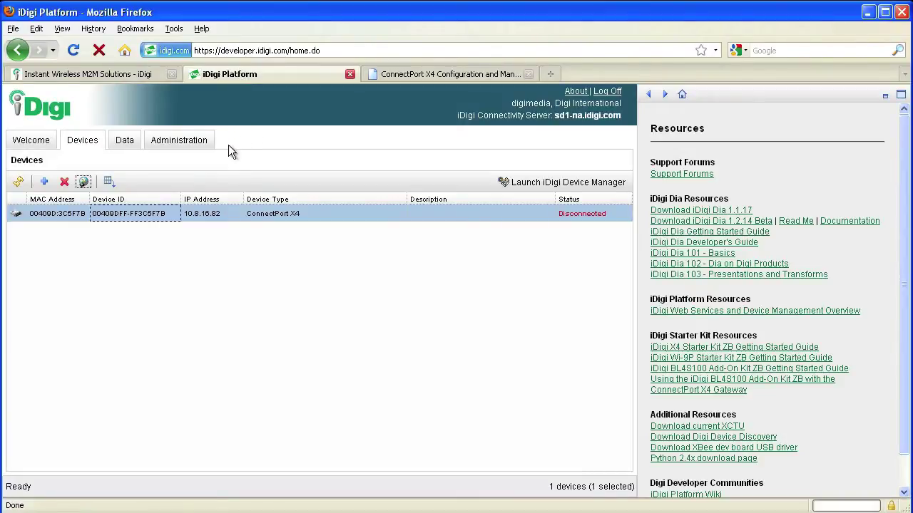
Refresh the device list, select the Connected DigiMedia gateway, and launch iDigi Device Manager
left_click(18, 183)
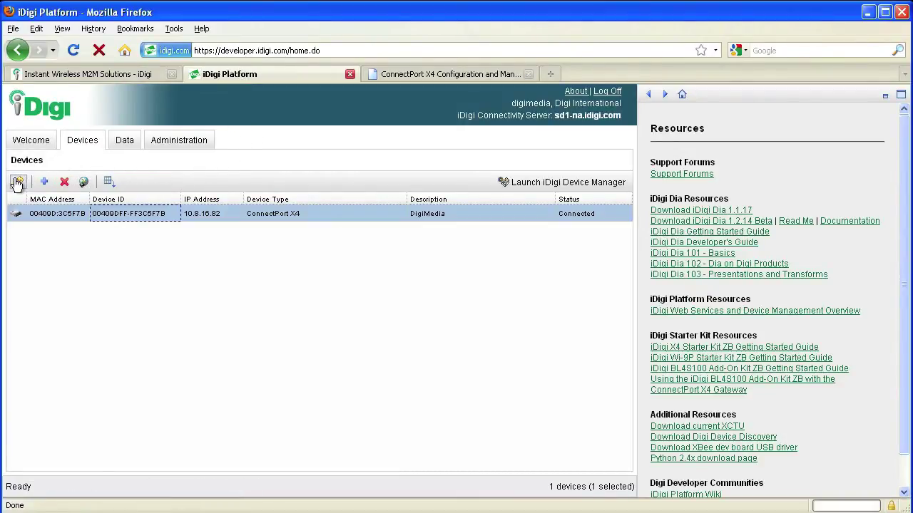
left_click(497, 221)
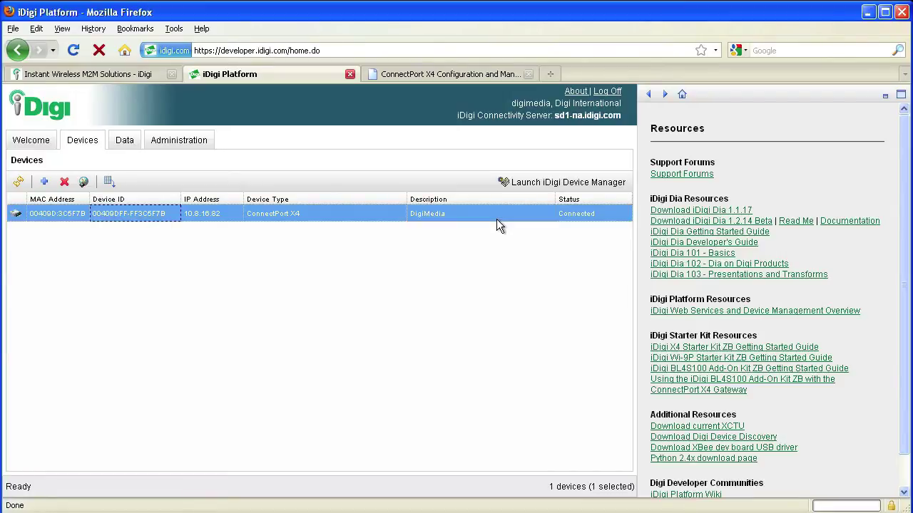
left_click(547, 183)
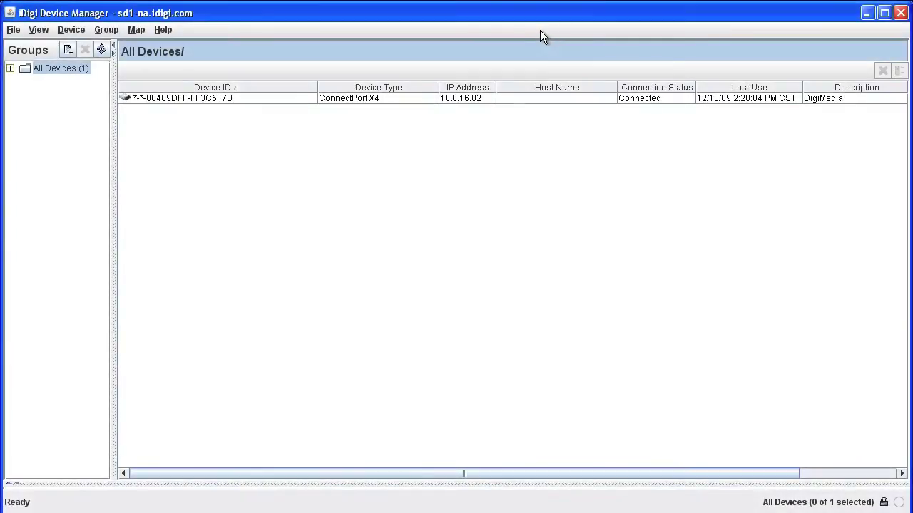
Open the ConnectPort X4 gateway's Properties from the All Devices list
double_click(240, 100)
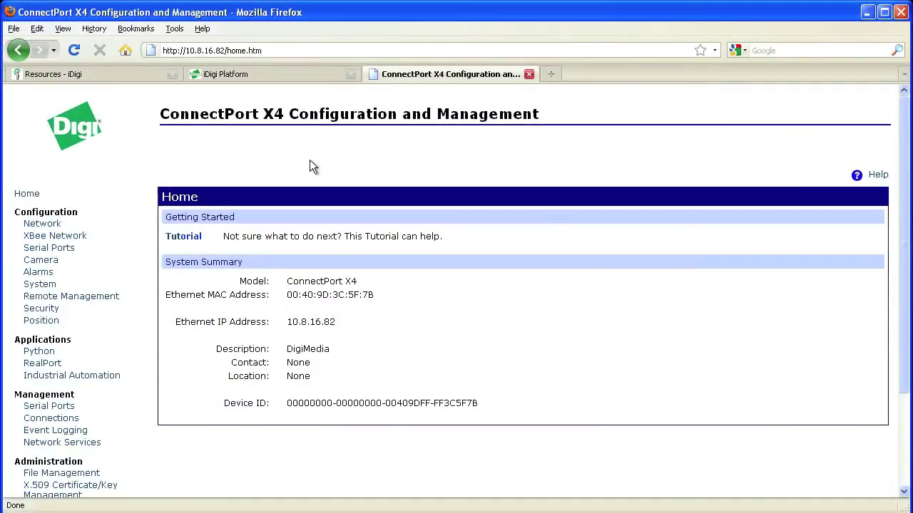
View the gateway's four XBee nodes in the XBee Network table and Mesh tab
left_click(61, 236)
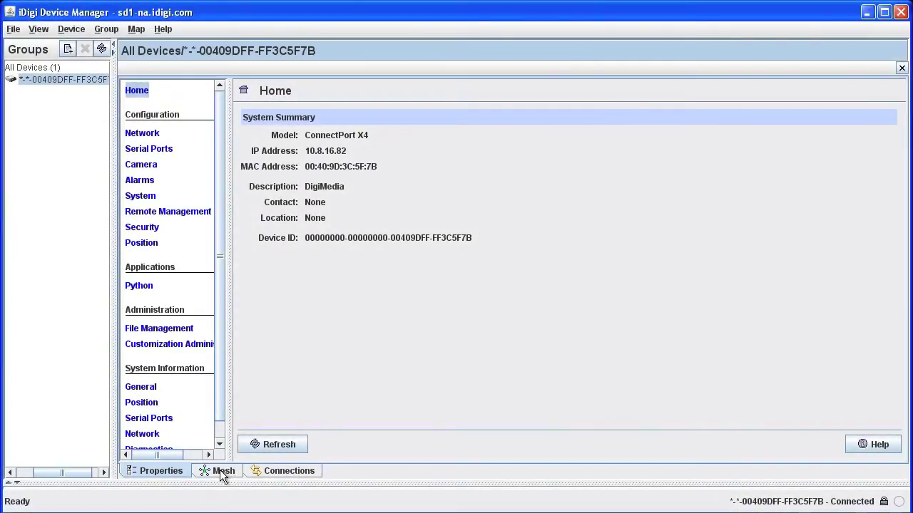
left_click(221, 472)
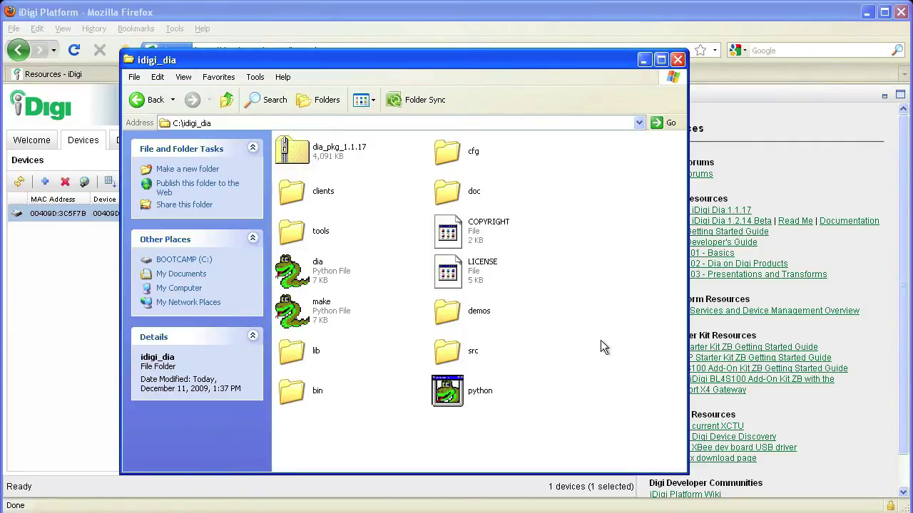
Open demos\green_getting_started\green_getting_started.yml in WordPad
double_click(452, 312)
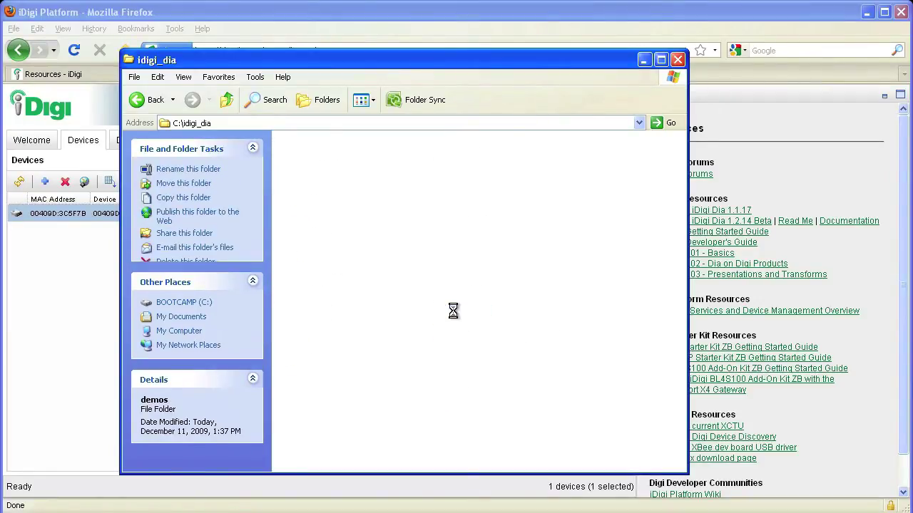
double_click(291, 191)
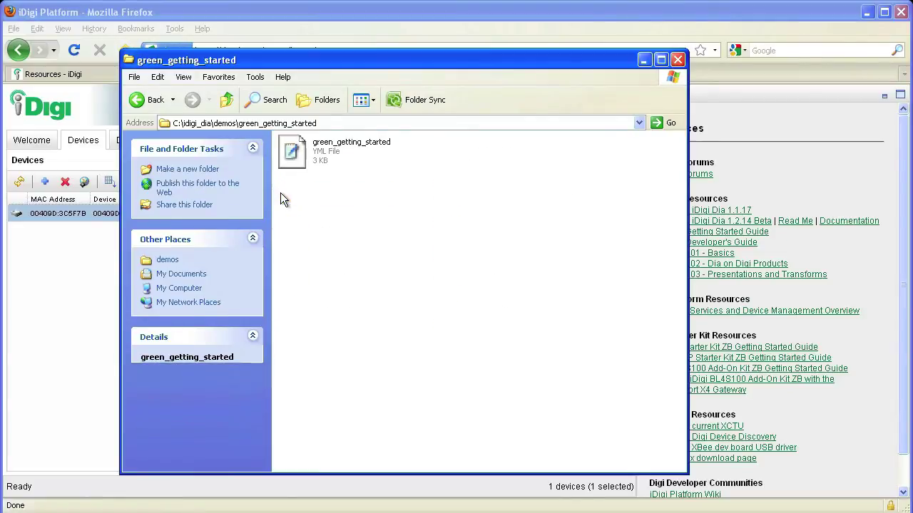
double_click(290, 161)
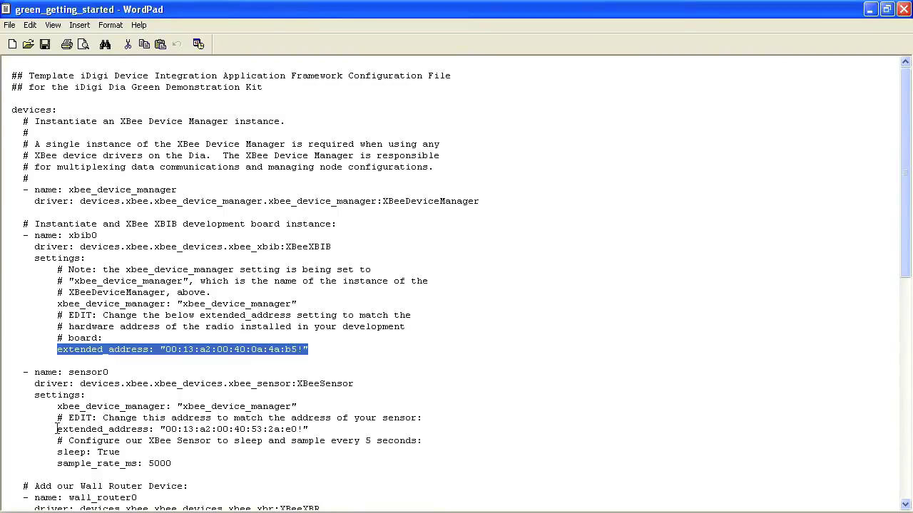
Compare sensor0's extended_address with the router's Extended Address, then enter the make.py build command
left_click_drag(55, 431, 307, 429)
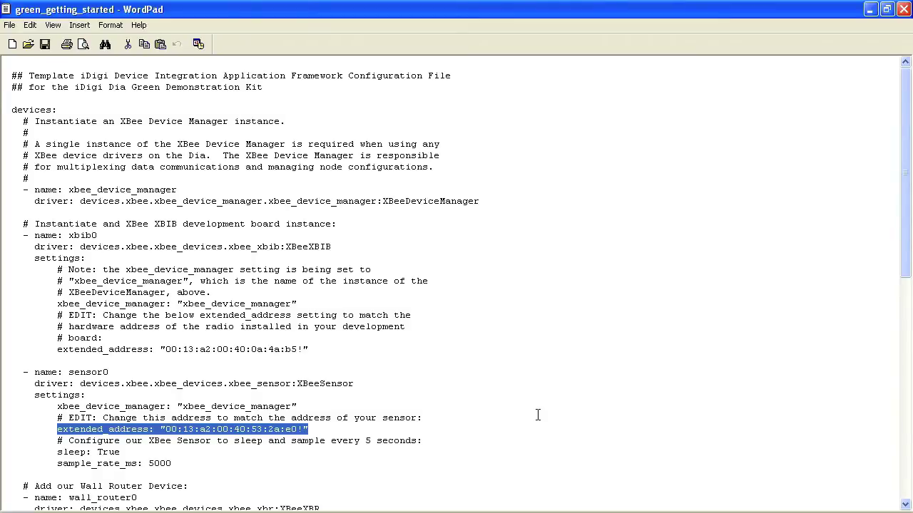
left_click_drag(906, 204, 899, 294)
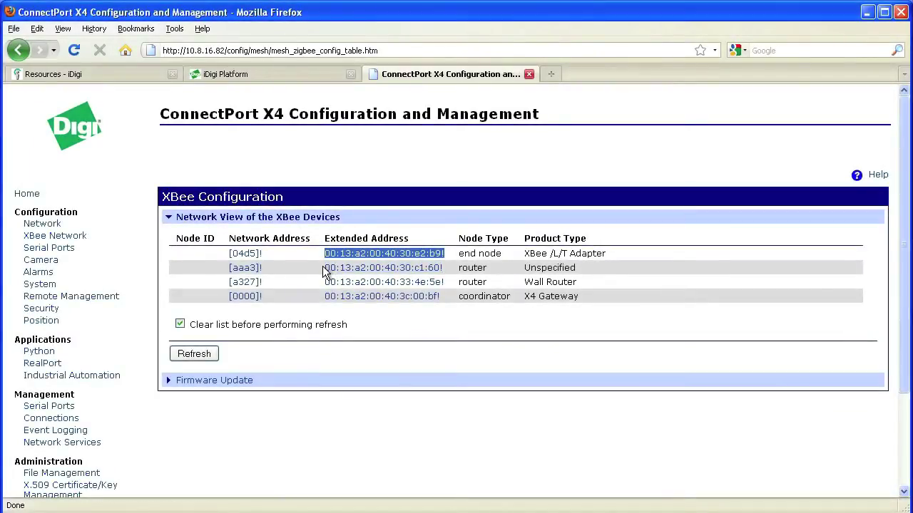
left_click_drag(324, 269, 444, 273)
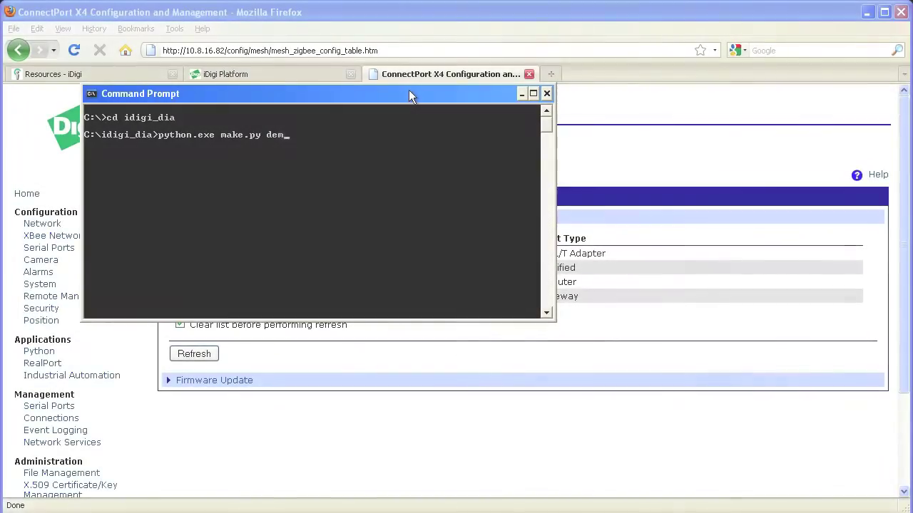
type("s")
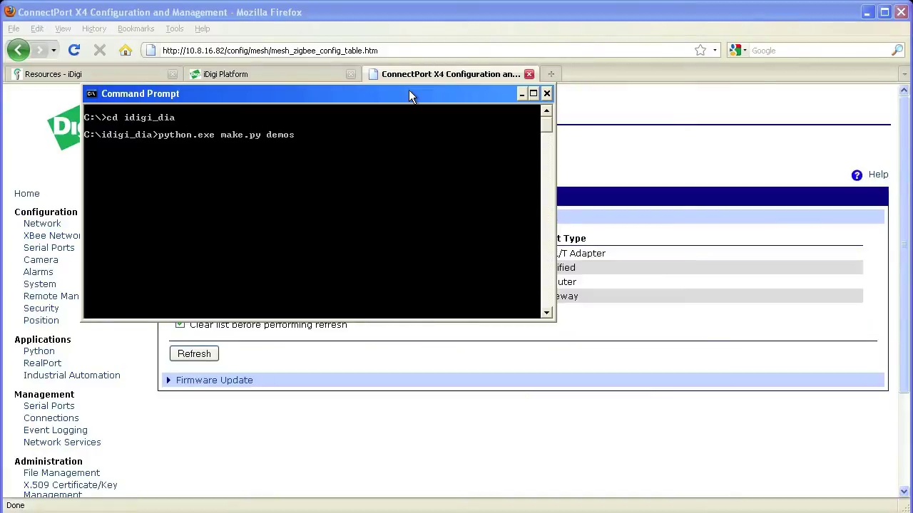
type("\\green_getting_started\\green_")
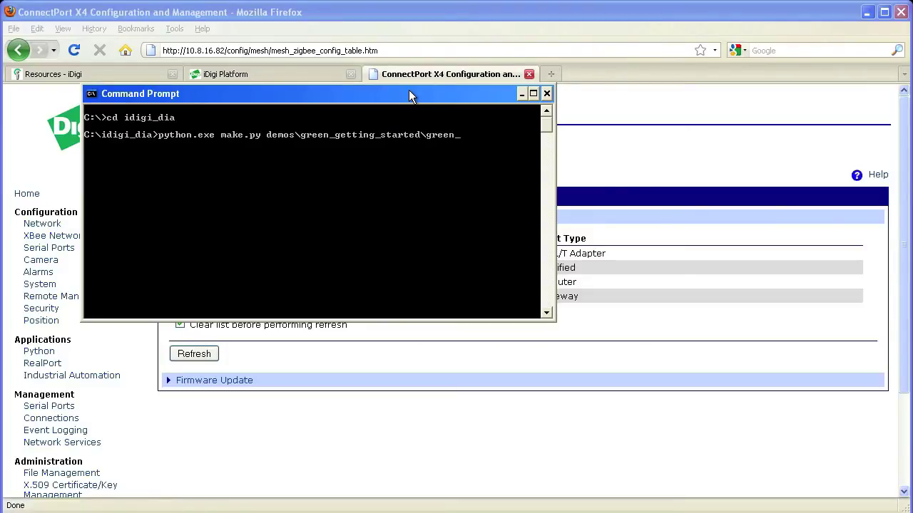
type("getting_started.yml")
Build iDigi Dia into bin/dia.zip from green_getting_started.yml, then go to the gateway's Python page
key("Return")
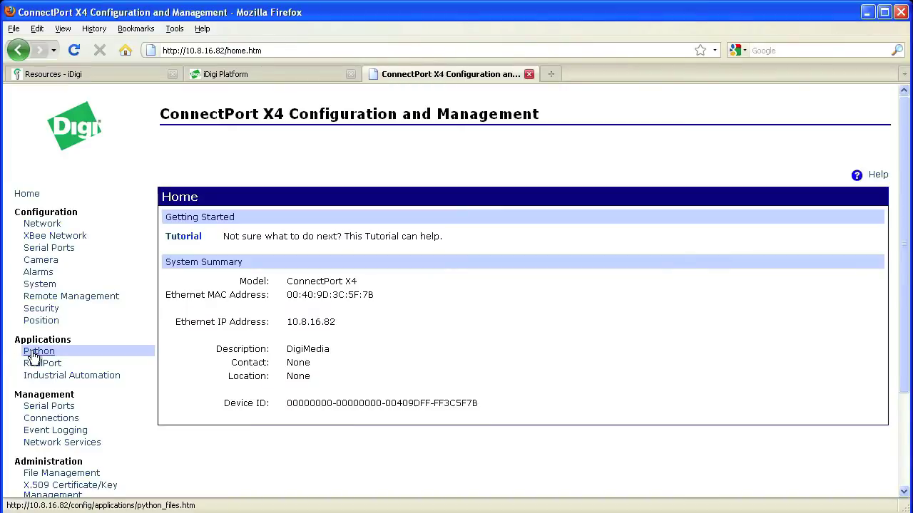
left_click(32, 352)
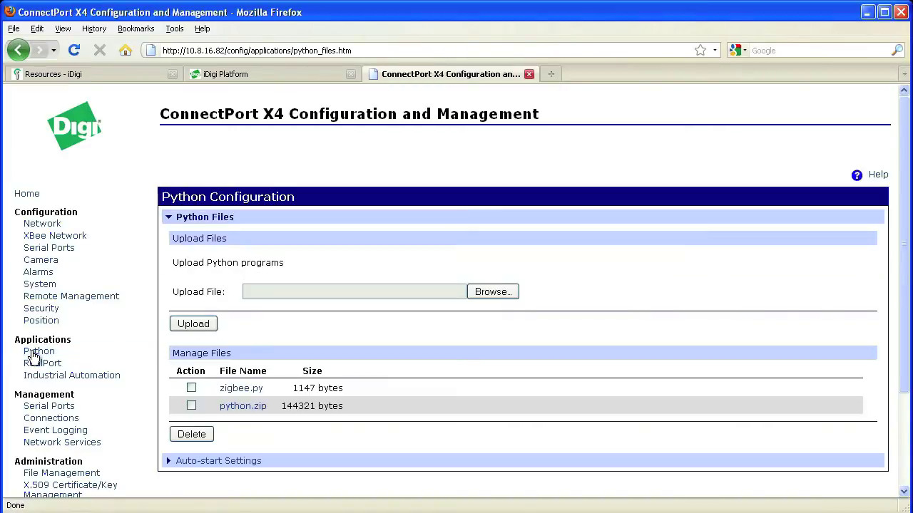
Upload C:\idigi_dia\dia.py to the gateway's Python files
left_click(489, 294)
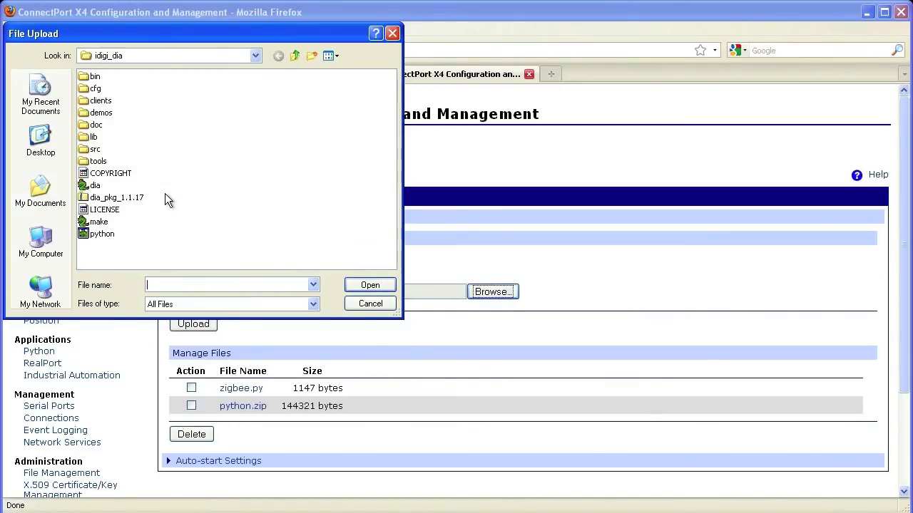
left_click(93, 185)
left_click(369, 285)
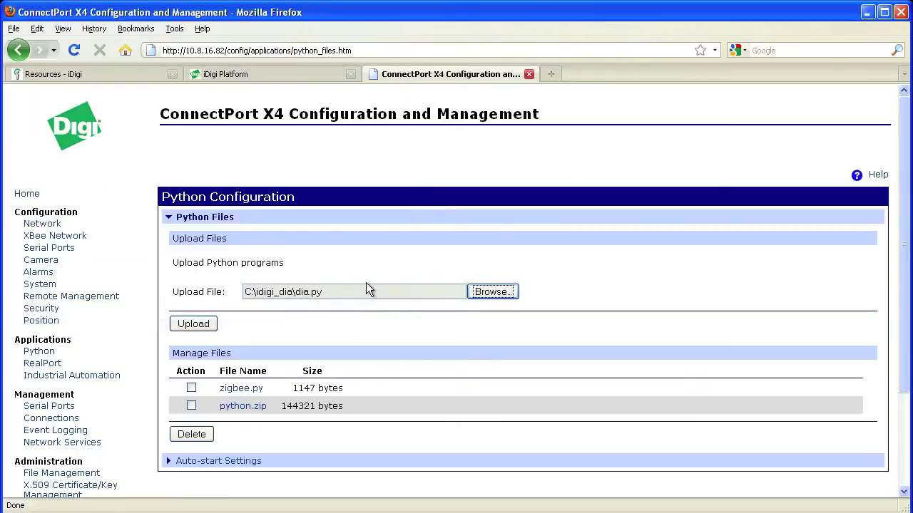
Upload bin\dia.zip to the gateway's Python files
left_click(201, 330)
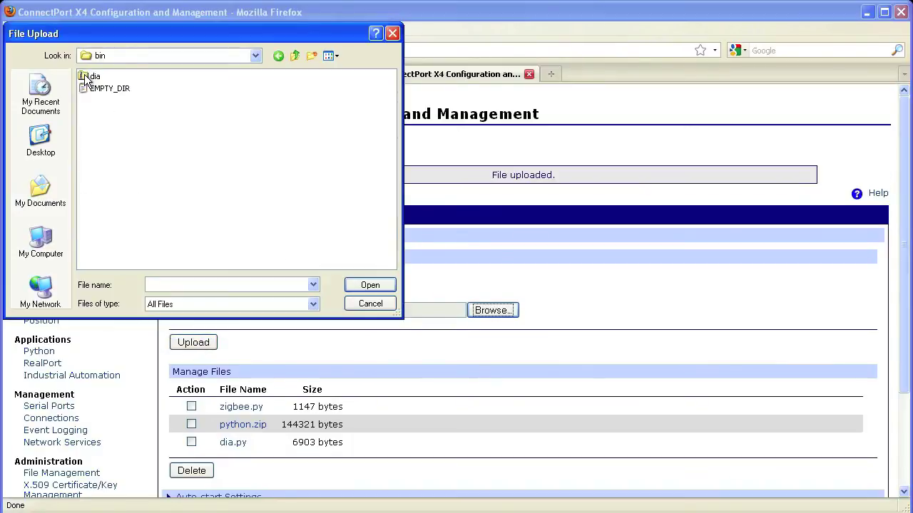
left_click(93, 76)
left_click(359, 283)
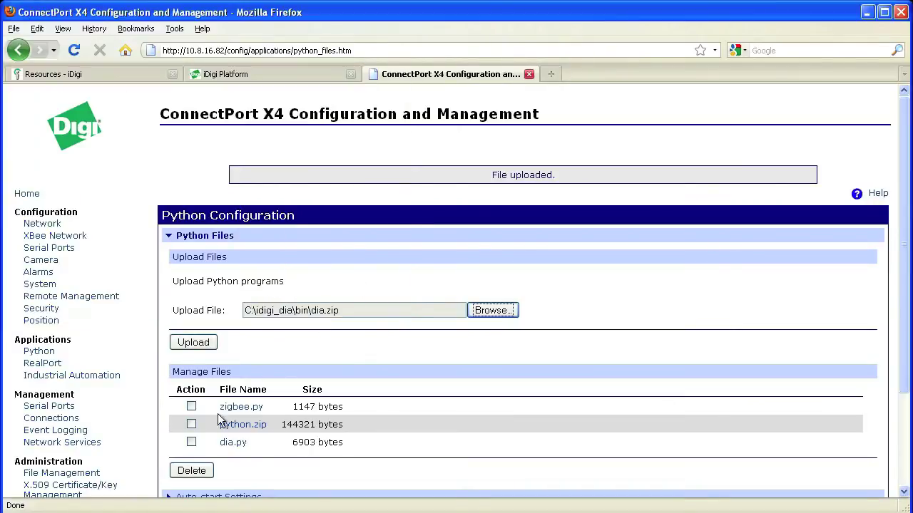
left_click(195, 345)
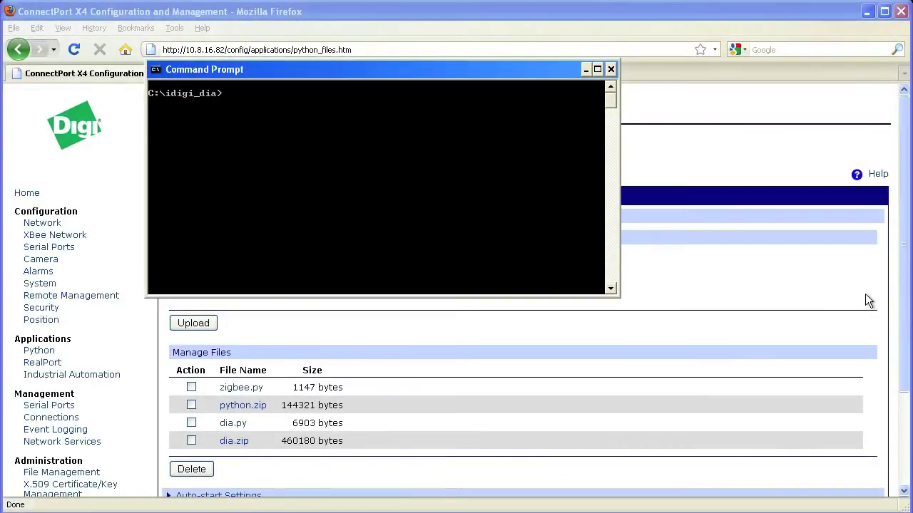
Telnet into the gateway at 10.8.16.82 and launch iDigi Dia with python dia.py
type("telnet 10.8.16.82")
key("Return")
type("python dia.py")
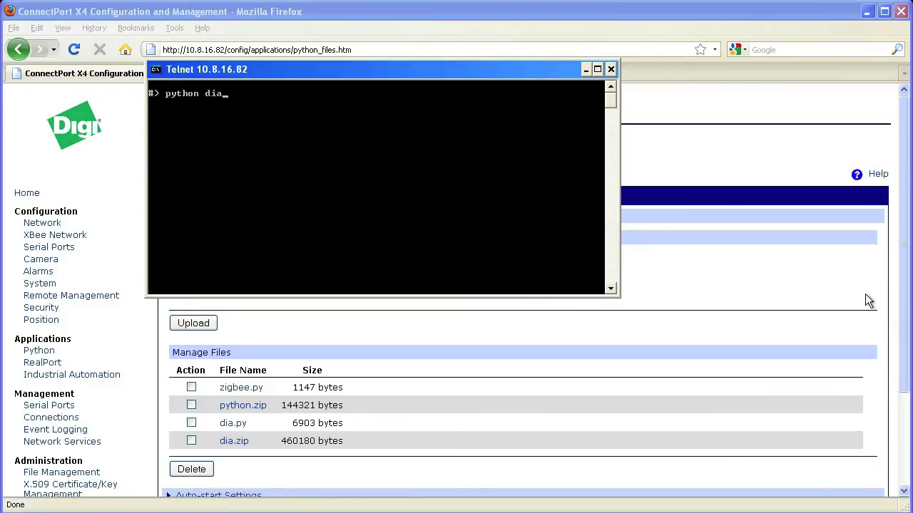
key("Return")
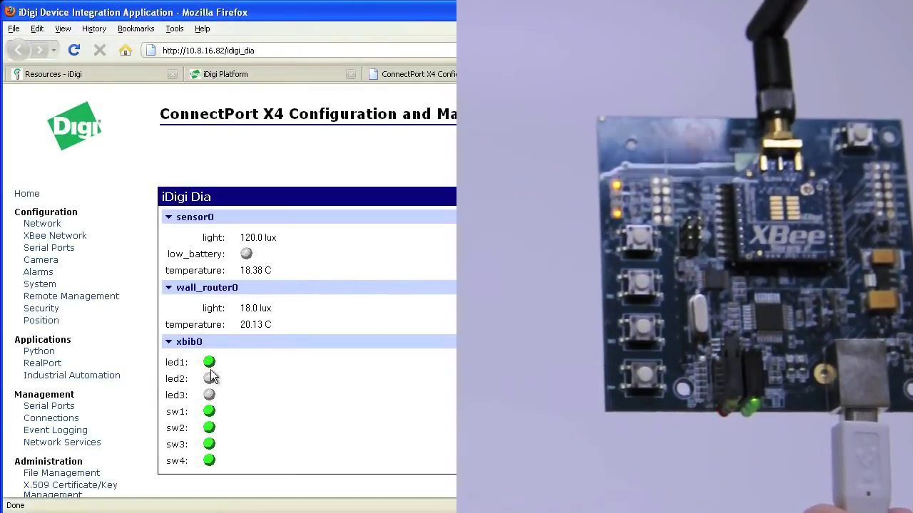
Switch on led2 and led3 of the xbib0 board from the iDigi Dia page
left_click(210, 380)
left_click(210, 396)
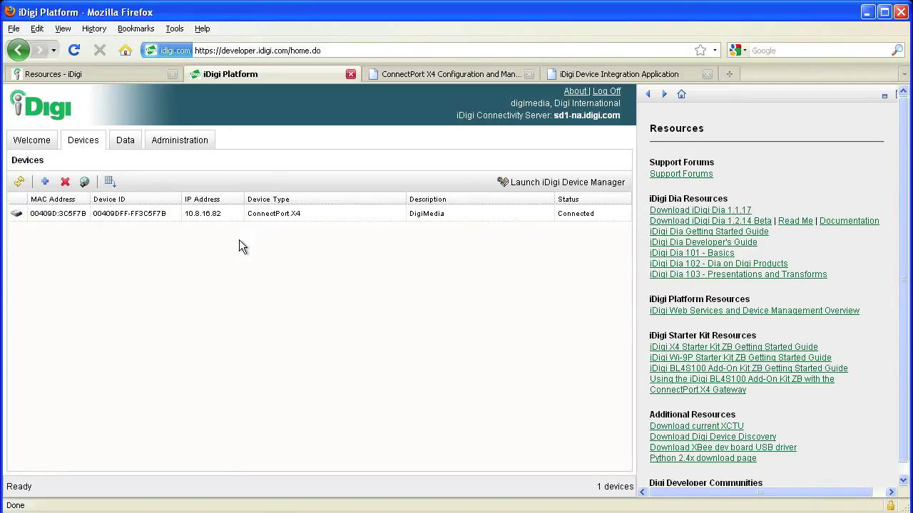
Browse Data to the device's green_demo folder and open channel_samples1.xml
left_click(127, 141)
double_click(101, 228)
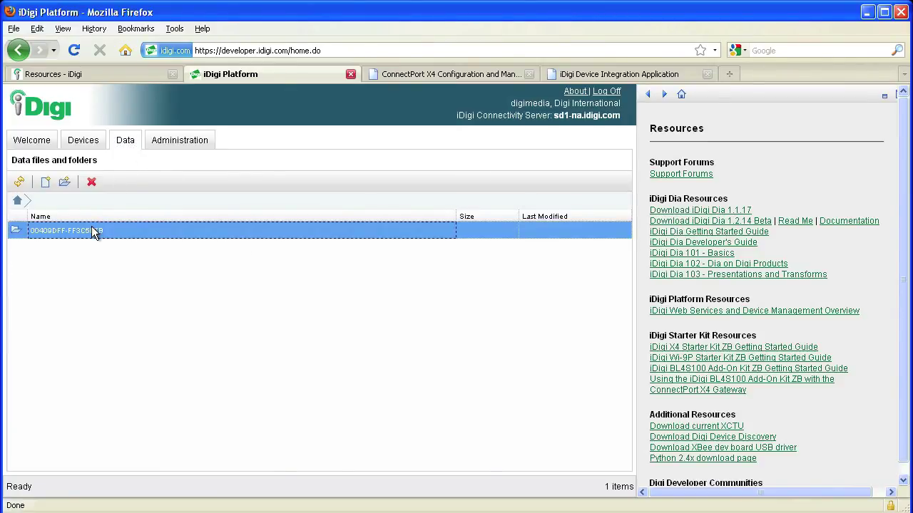
double_click(67, 234)
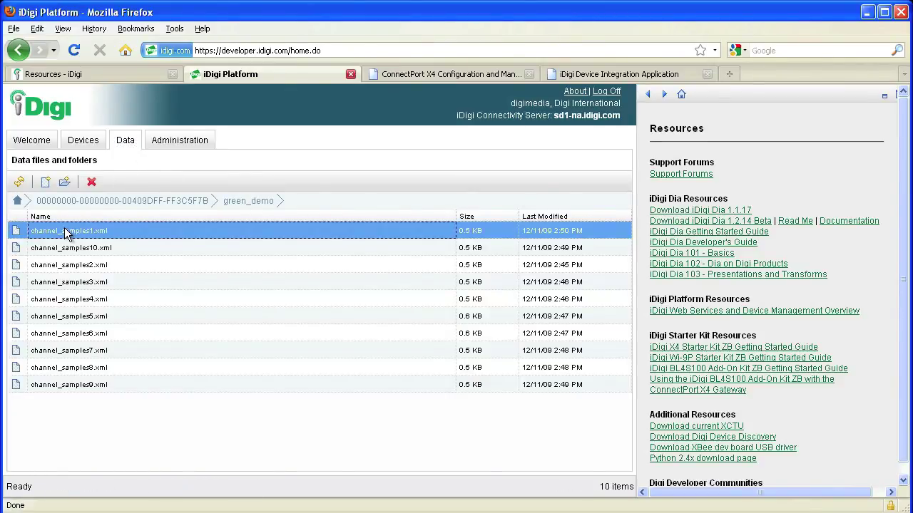
double_click(67, 234)
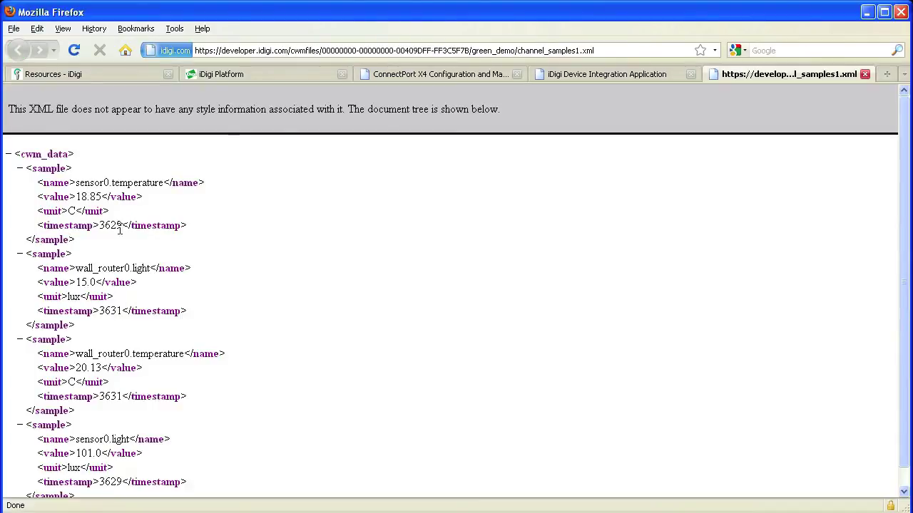